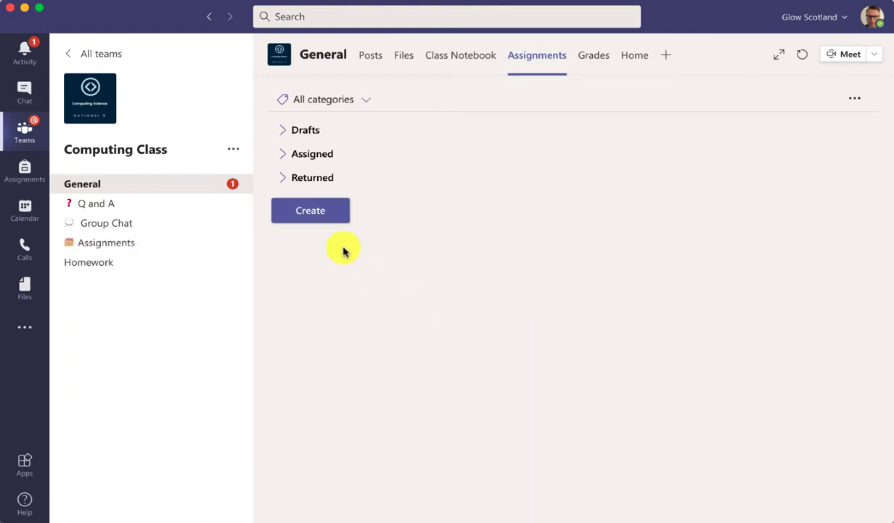
Create a quiz assignment from the existing form "Short Binary Revision (Computing Class) (Copy)", found by searching for "short"
left_click(320, 213)
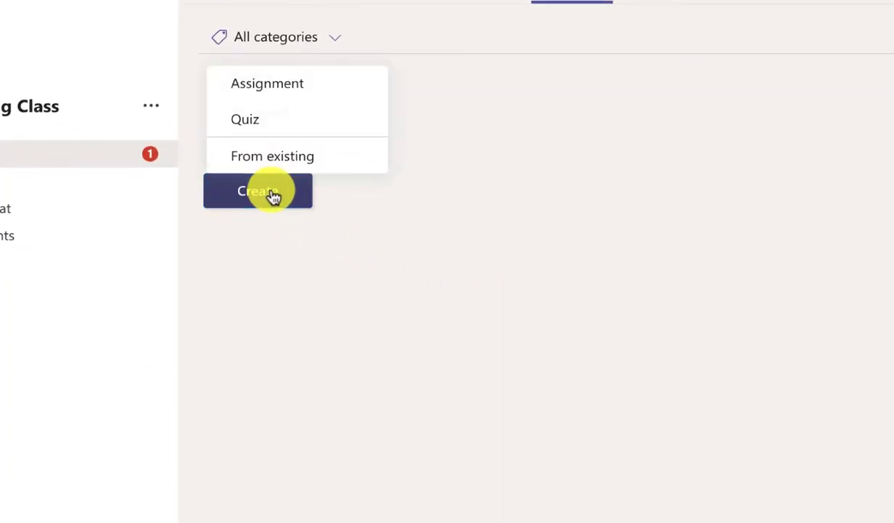
left_click(266, 127)
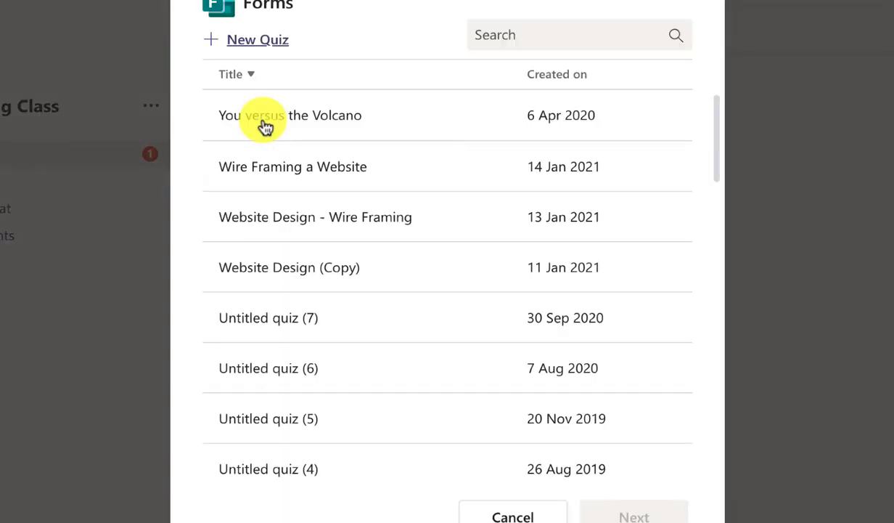
left_click(533, 35)
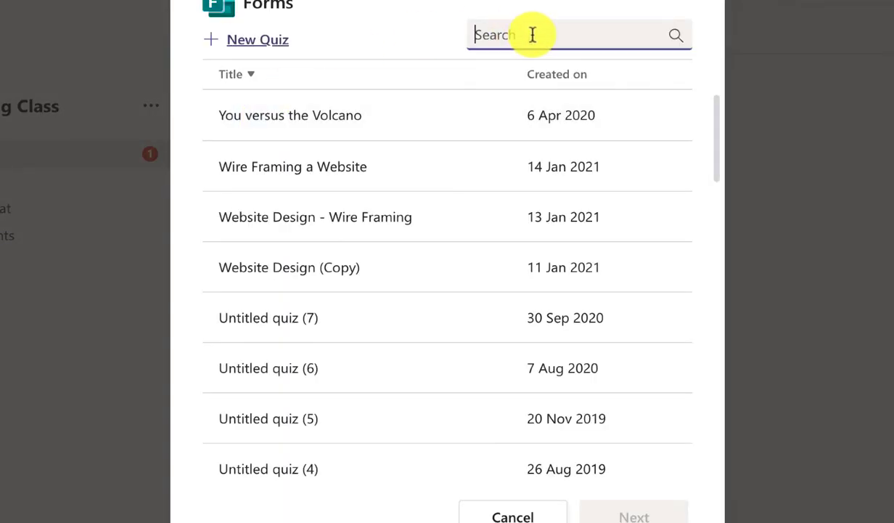
type("short")
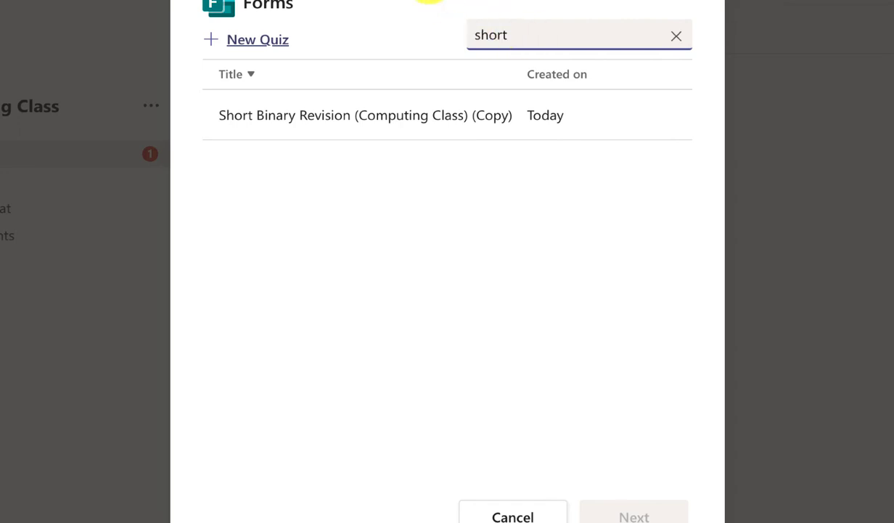
left_click(354, 122)
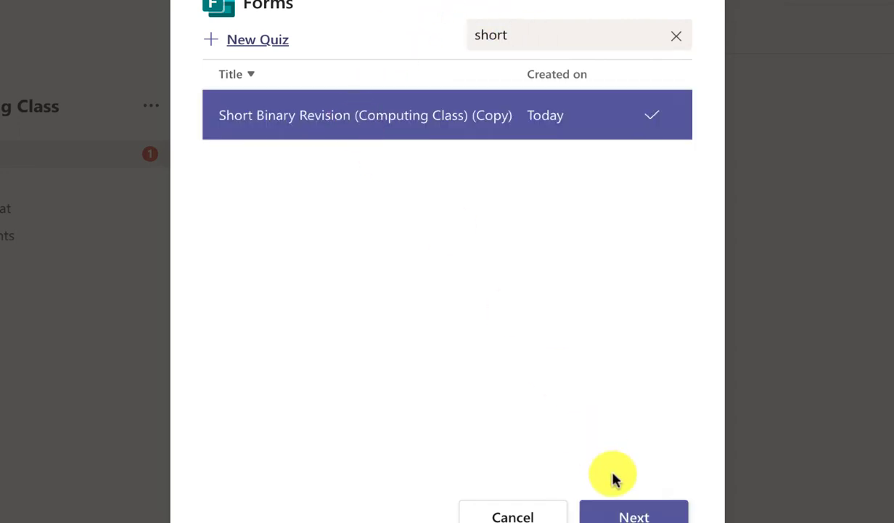
left_click(635, 515)
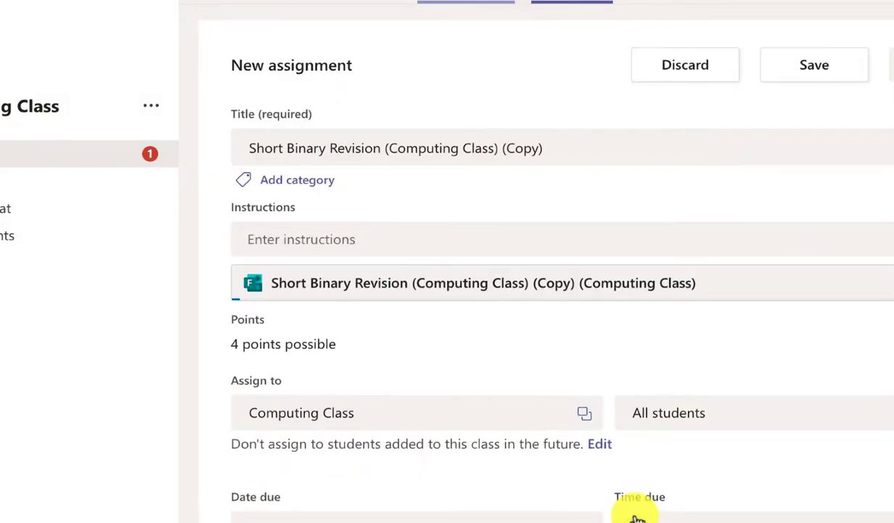
Add the instructions "Answer all questions" and assign the quiz to the Computing Class
left_click(278, 248)
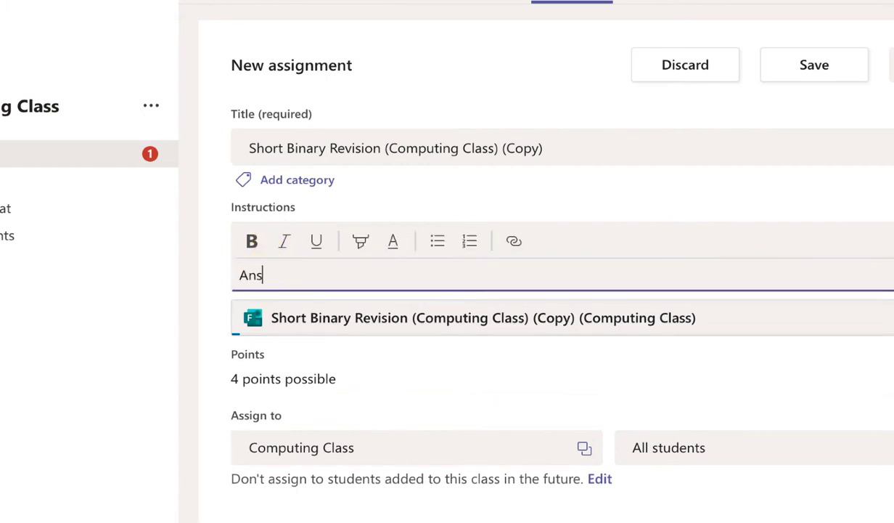
type("Answer all q")
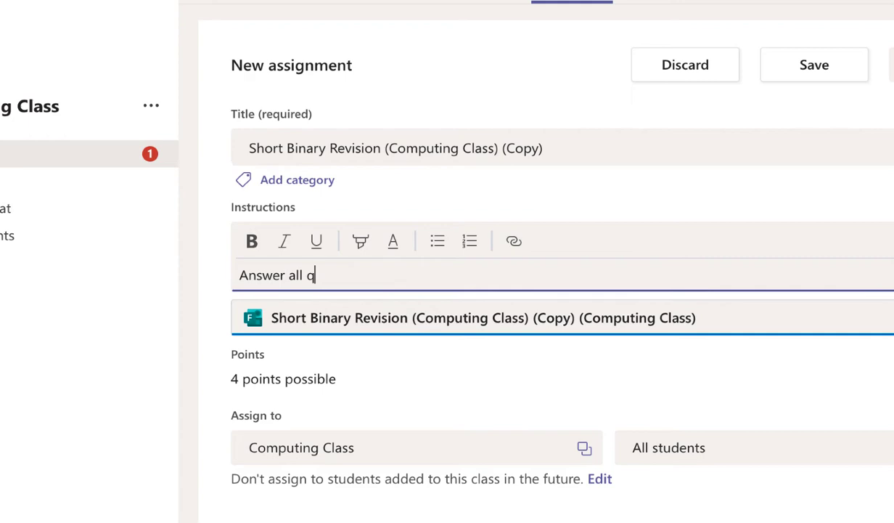
type("uestions")
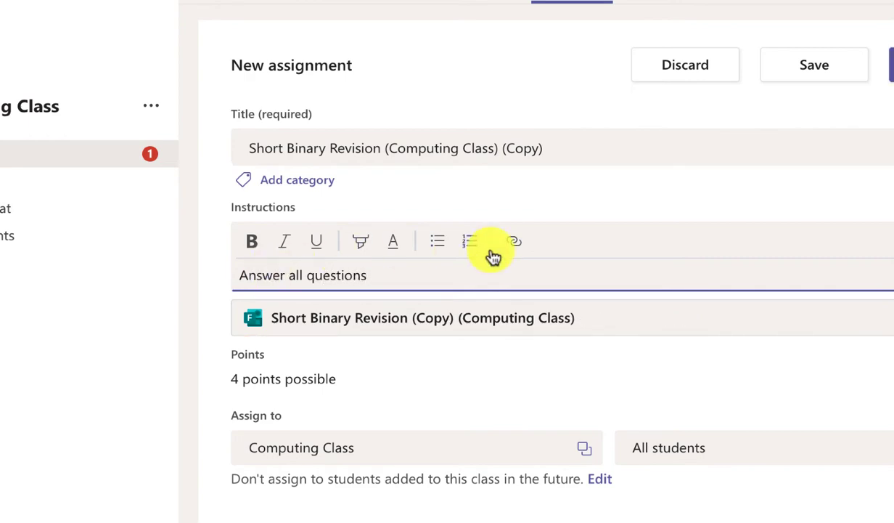
scroll(519, 338, "down", 2)
scroll(519, 338, "up", 2)
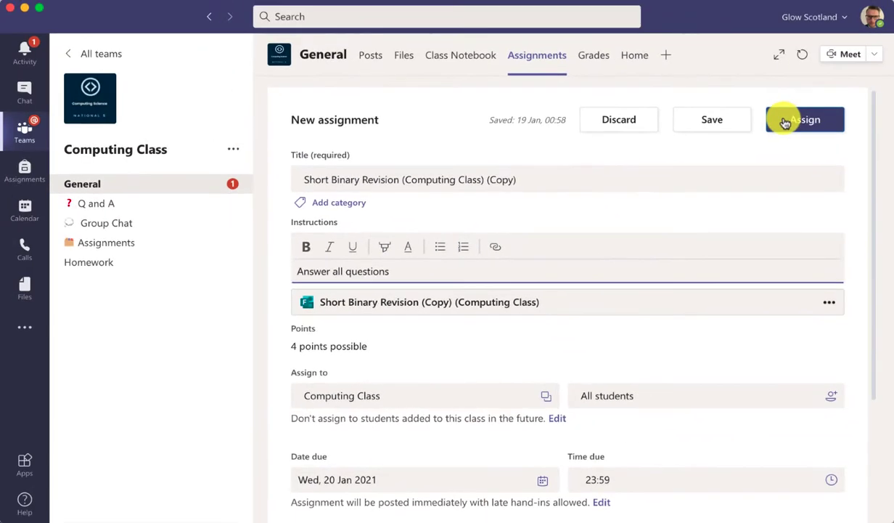
left_click(786, 122)
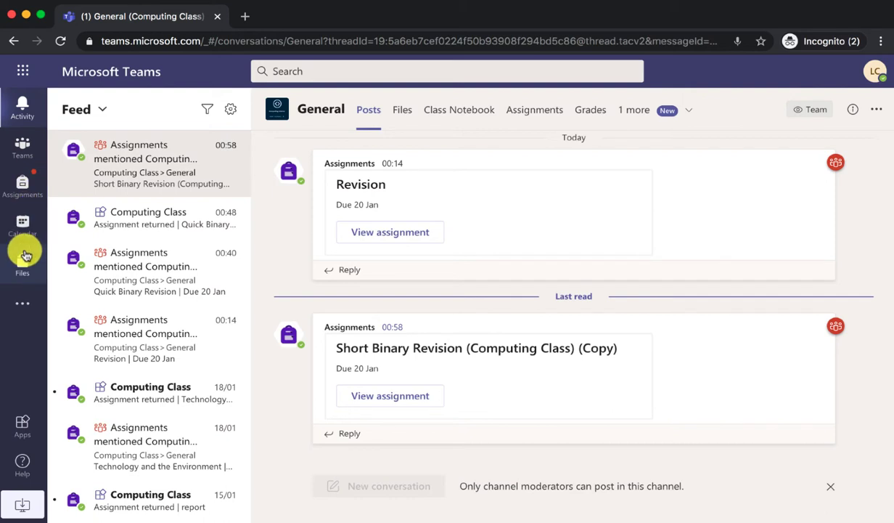
In the student's Teams session in the browser, open the assigned Short Binary Revision assignment and launch its quiz form
left_click(26, 182)
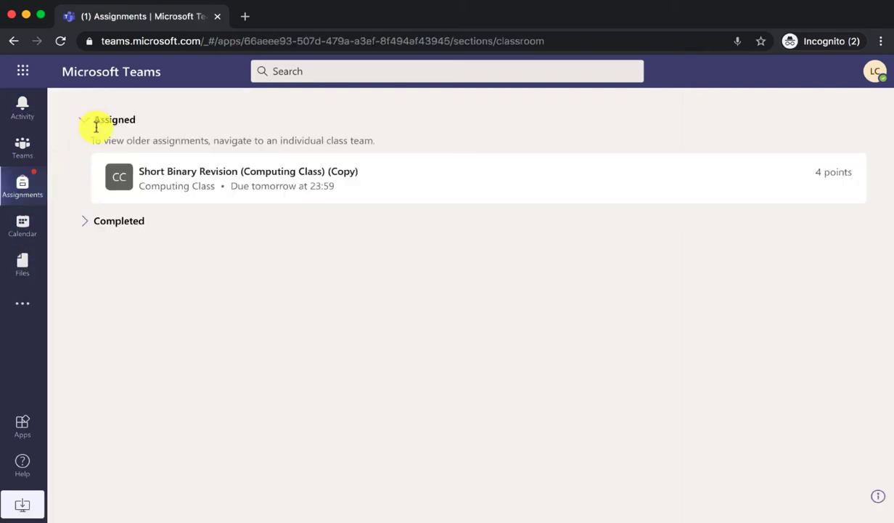
left_click(241, 176)
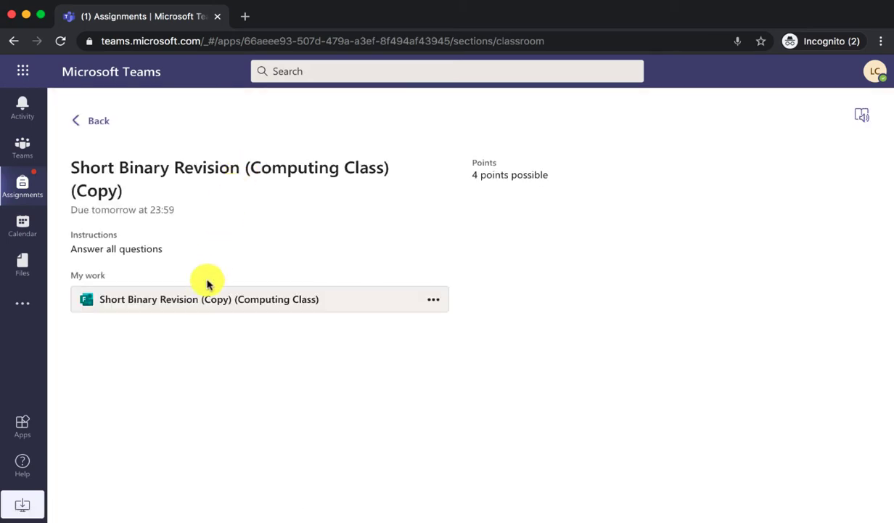
left_click(204, 302)
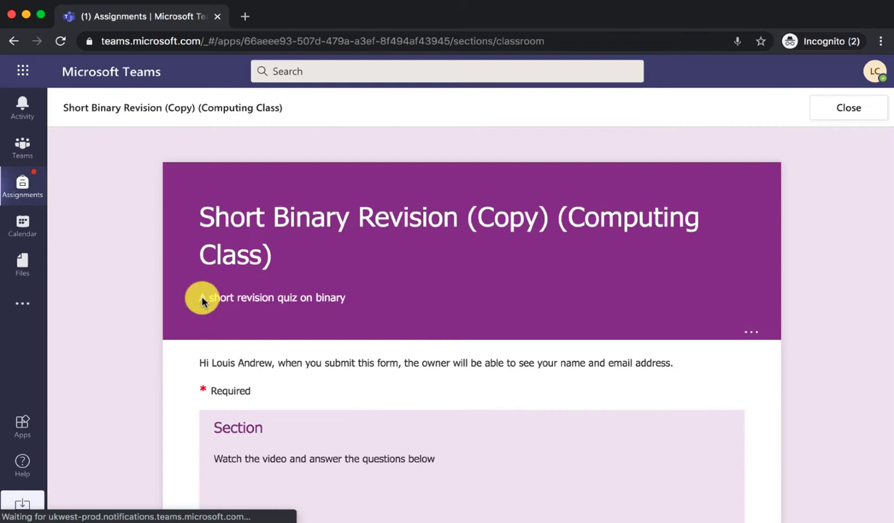
Answer the first three quiz questions with 12, 11101 and 255
scroll(121, 341, "down", 5)
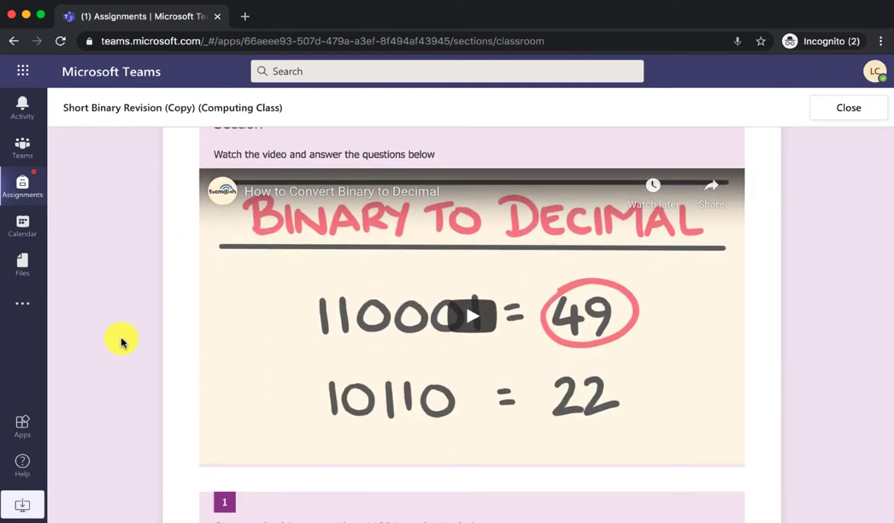
scroll(122, 342, "down", 3)
scroll(121, 342, "down", 3)
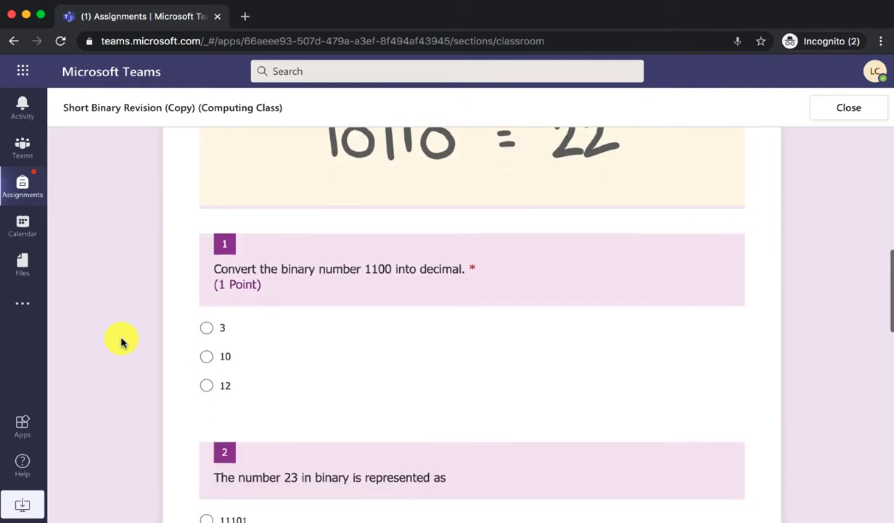
left_click(207, 386)
scroll(210, 369, "down", 2)
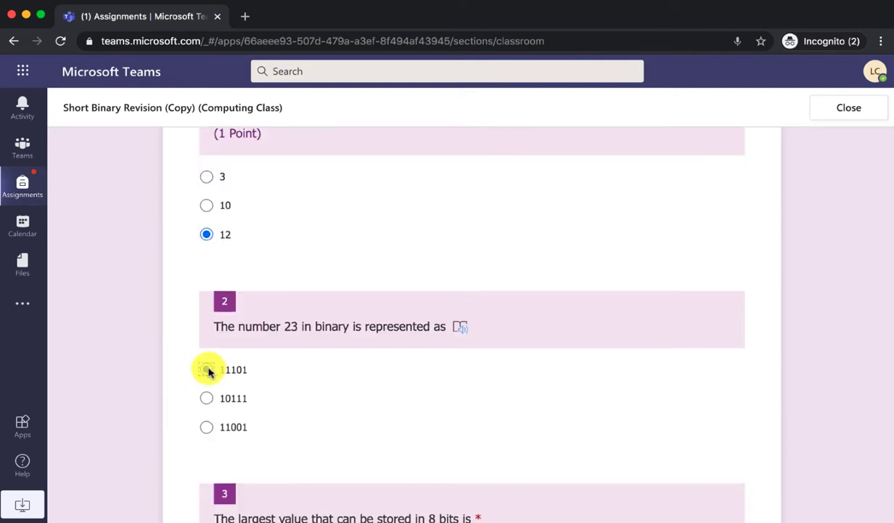
left_click(207, 370)
scroll(249, 409, "down", 3)
left_click(225, 396)
Order the question 4 values as 512, 11111111, 01111111, 129, 125 and submit the quiz
scroll(325, 413, "down", 2)
left_click_drag(312, 367, 299, 346)
left_click_drag(261, 408, 261, 325)
left_click_drag(261, 490, 267, 367)
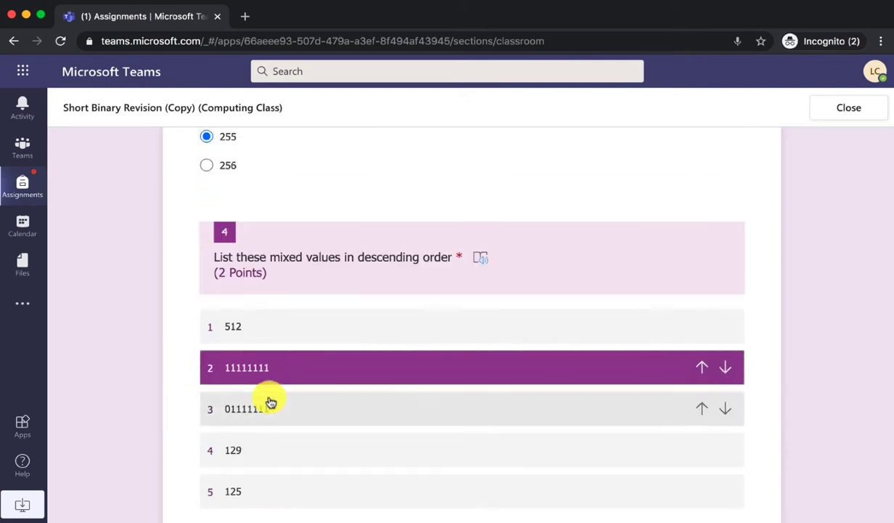
scroll(247, 396, "down", 3)
left_click(245, 436)
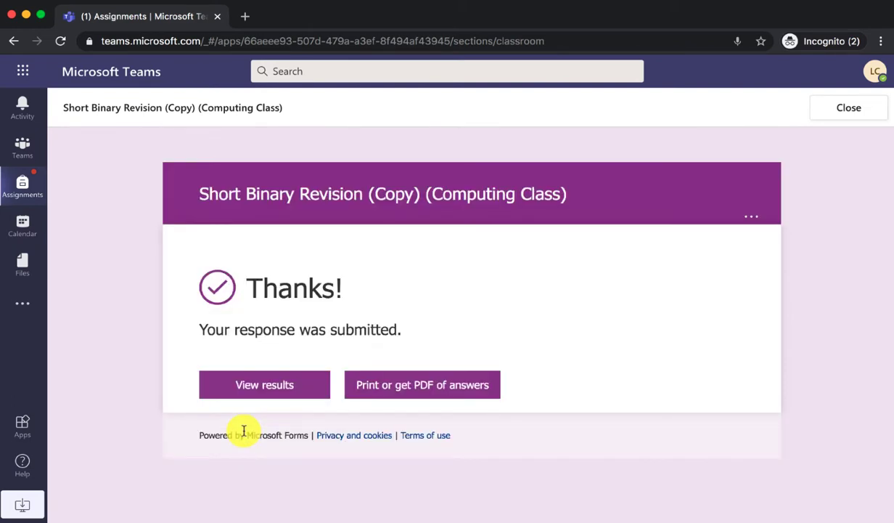
View the submitted quiz's results and examine the score, marked answers and feedback for each question
left_click(255, 385)
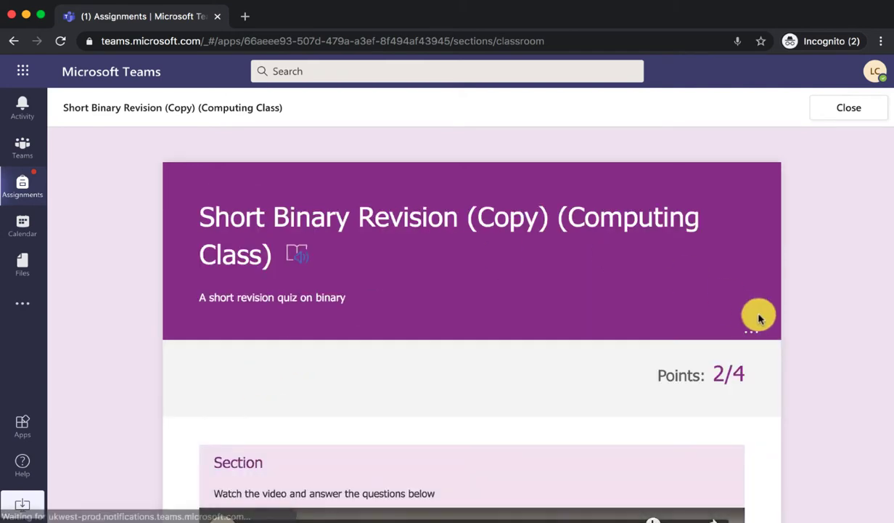
scroll(815, 357, "down", 7)
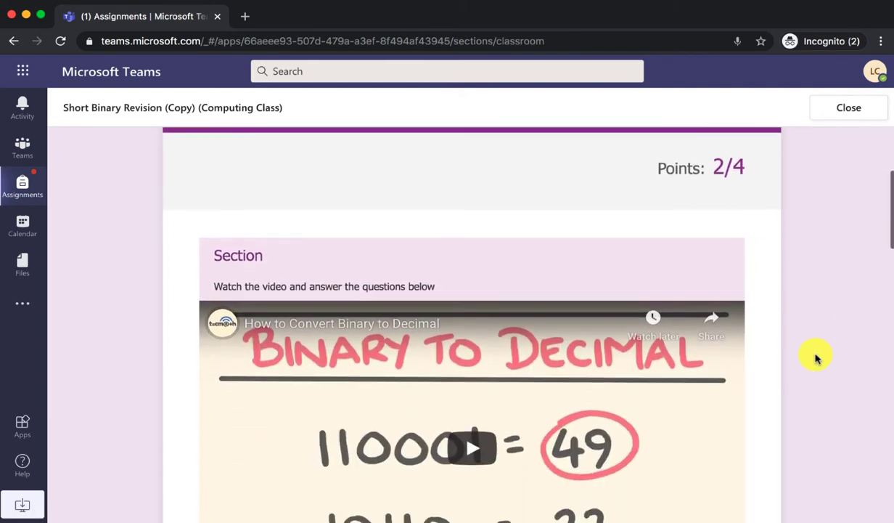
scroll(815, 357, "down", 3)
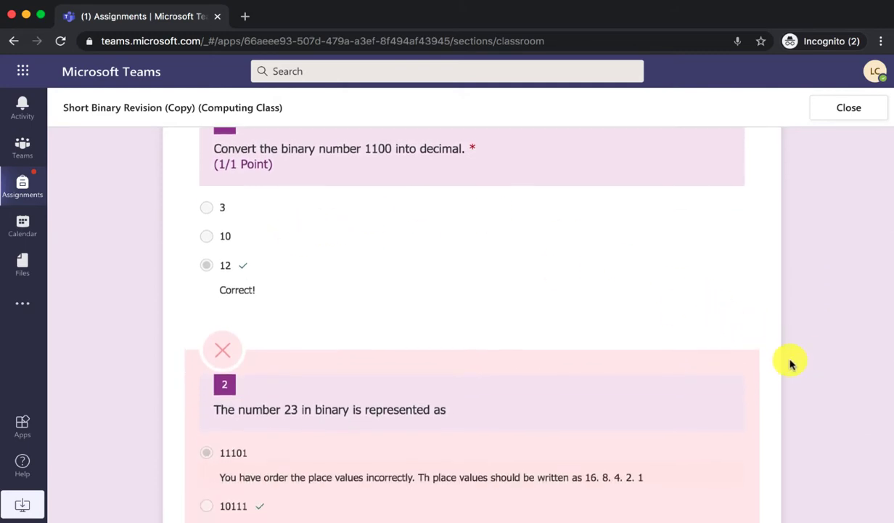
scroll(790, 357, "down", 3)
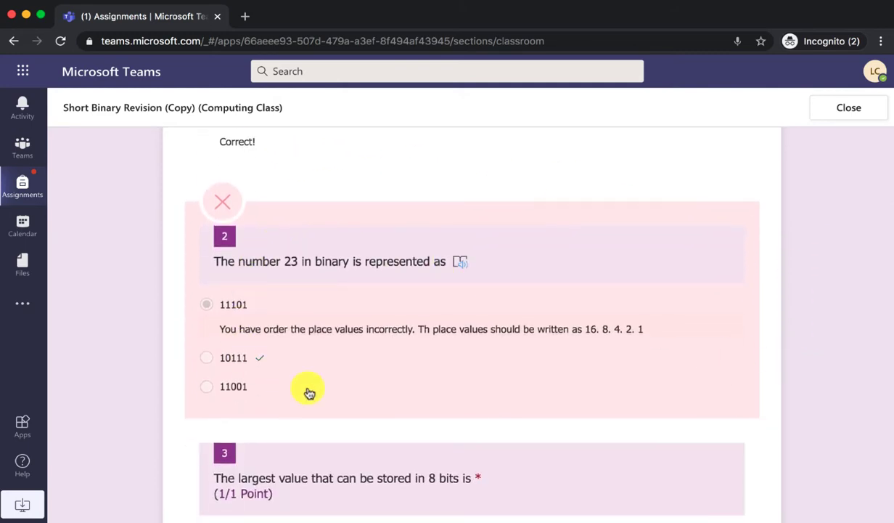
scroll(482, 367, "down", 4)
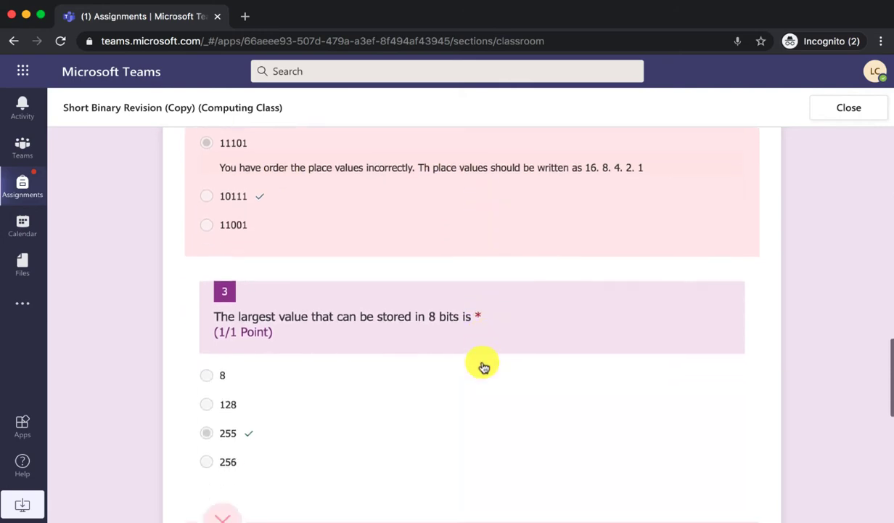
scroll(285, 377, "down", 7)
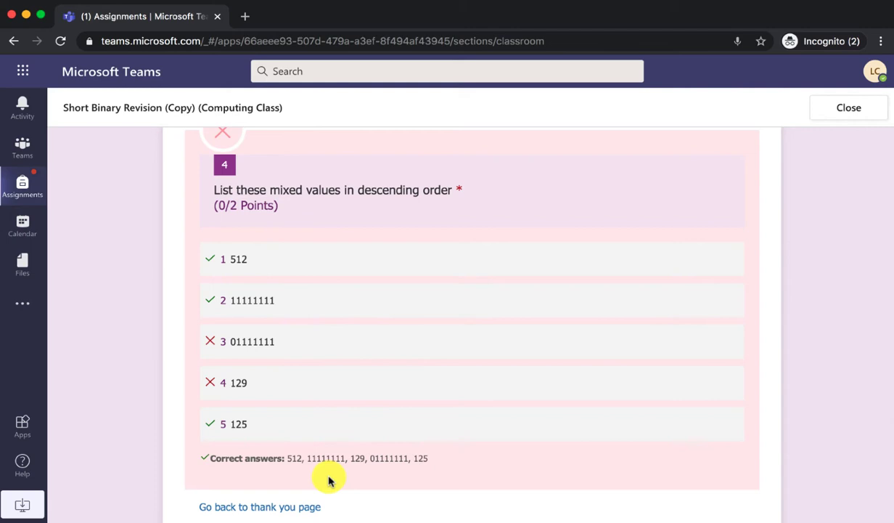
scroll(329, 479, "down", 1)
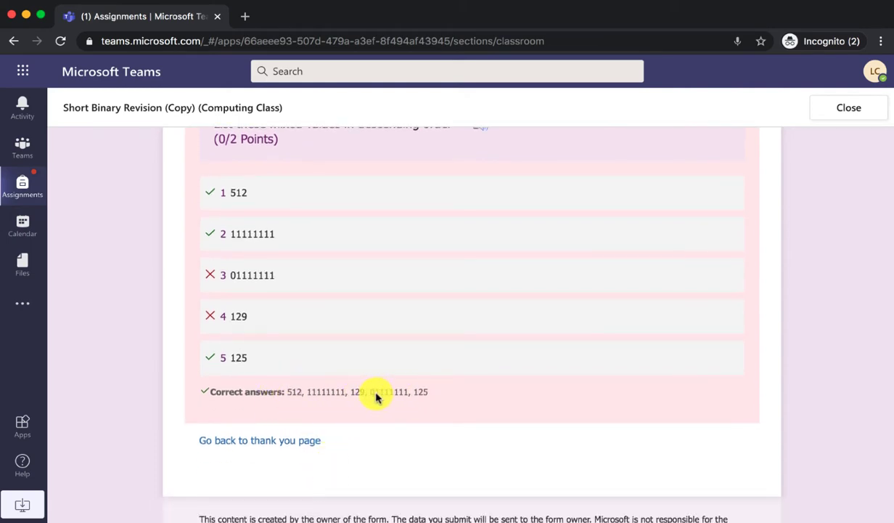
scroll(407, 401, "up", 8)
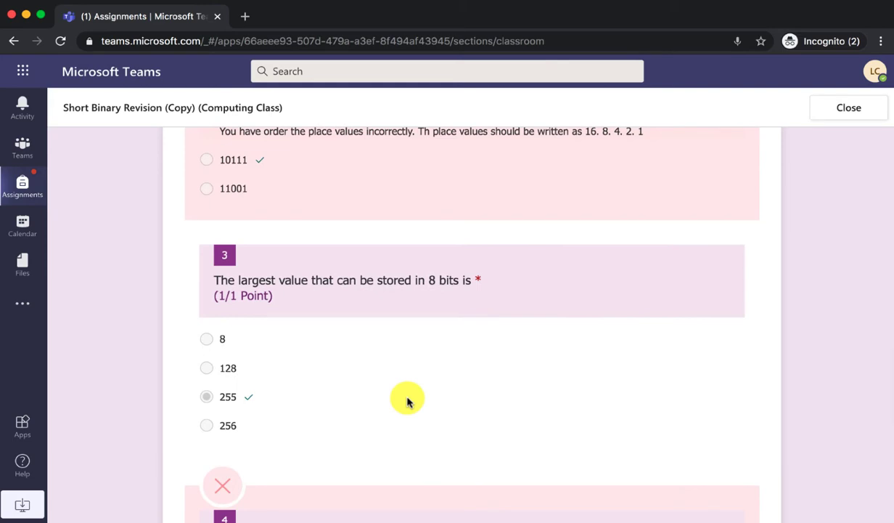
scroll(407, 401, "up", 2)
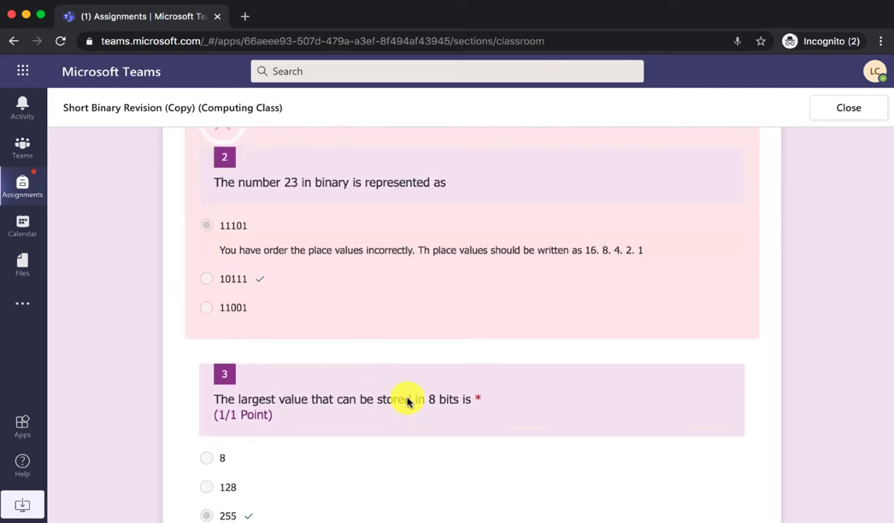
scroll(408, 401, "up", 4)
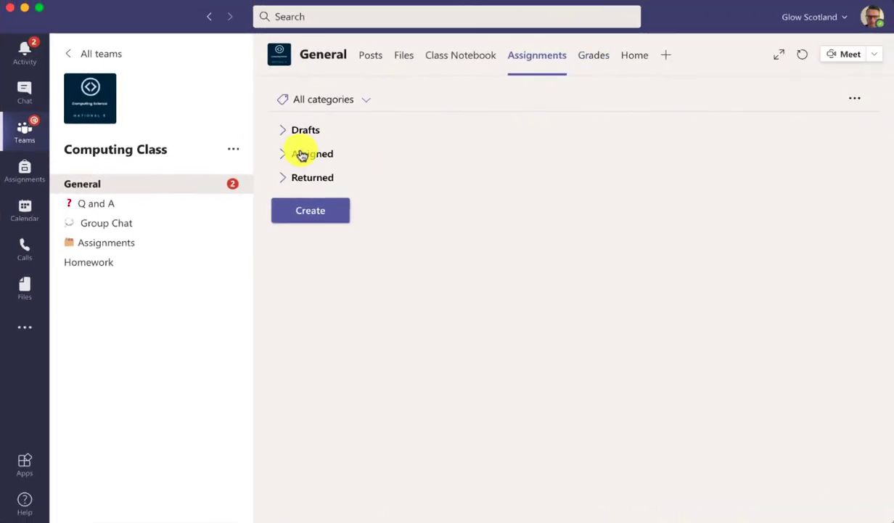
In the teacher's Teams app, open the handed-in student response from the assigned Short Binary Revision (Computing Class) (Copy) quiz
left_click(302, 155)
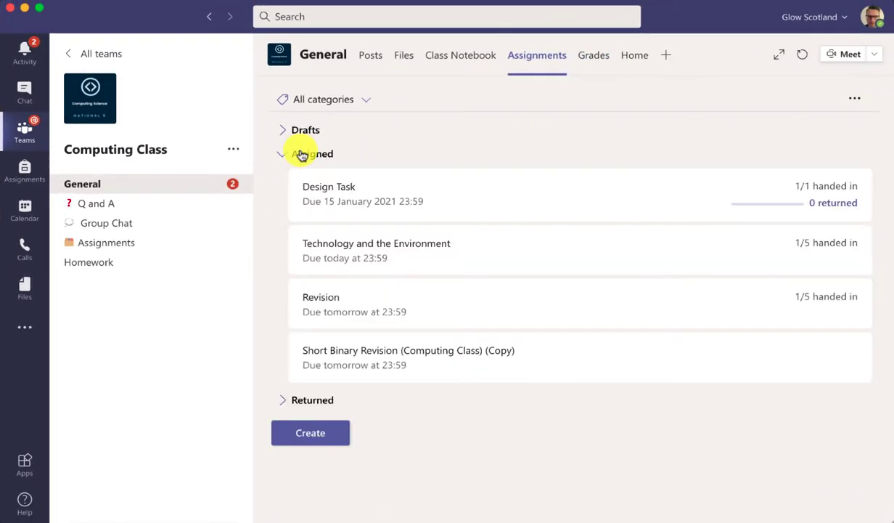
left_click(369, 357)
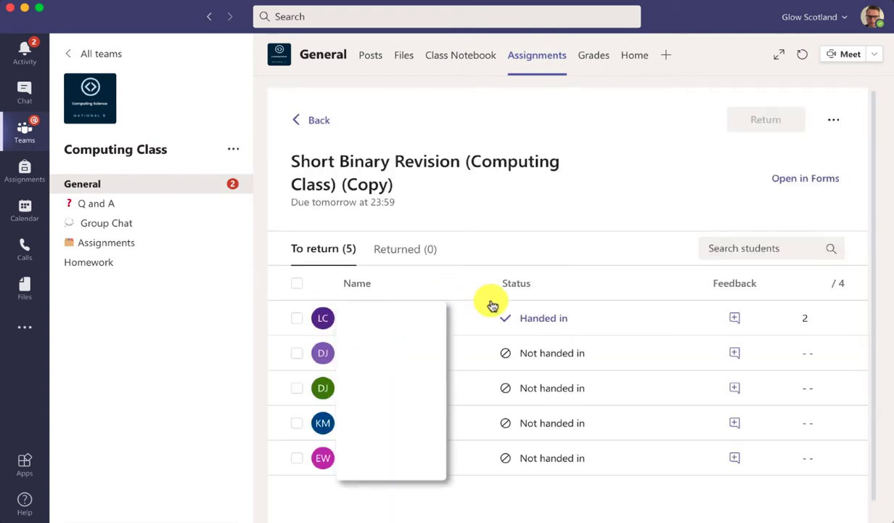
left_click(543, 319)
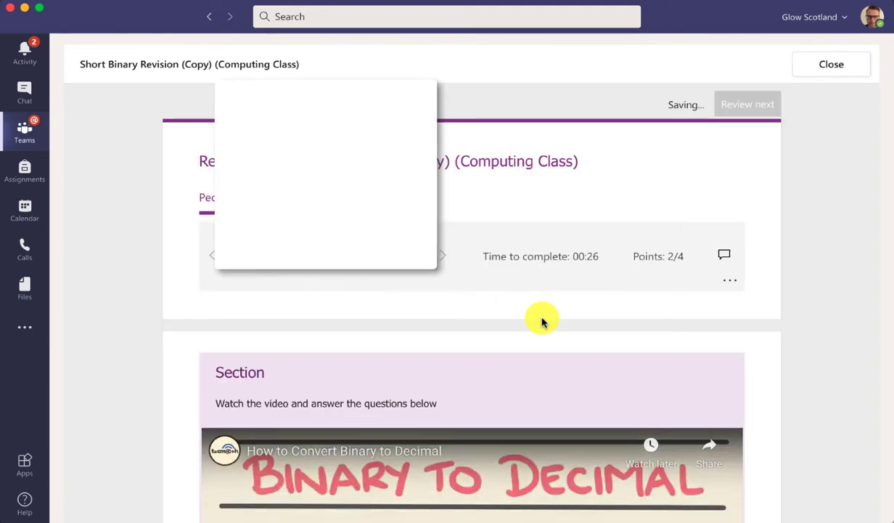
Add question 2 feedback "Try and watch the video again. WHat is 23 in binary? Have you got the place values correct?"
scroll(783, 366, "down", 1)
scroll(784, 368, "down", 7)
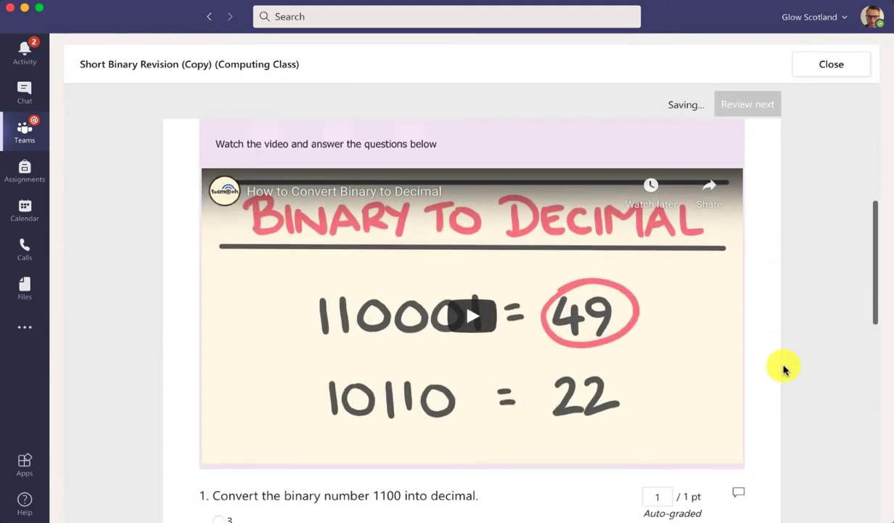
scroll(784, 368, "down", 2)
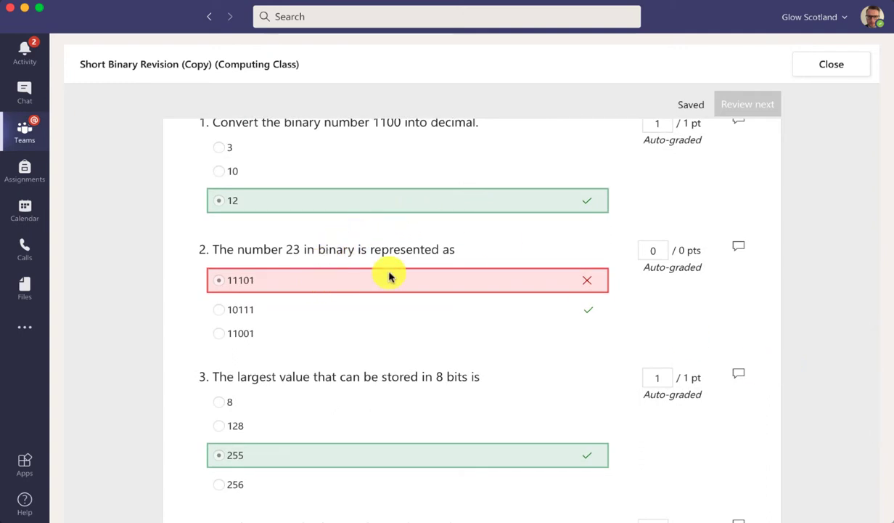
left_click(739, 248)
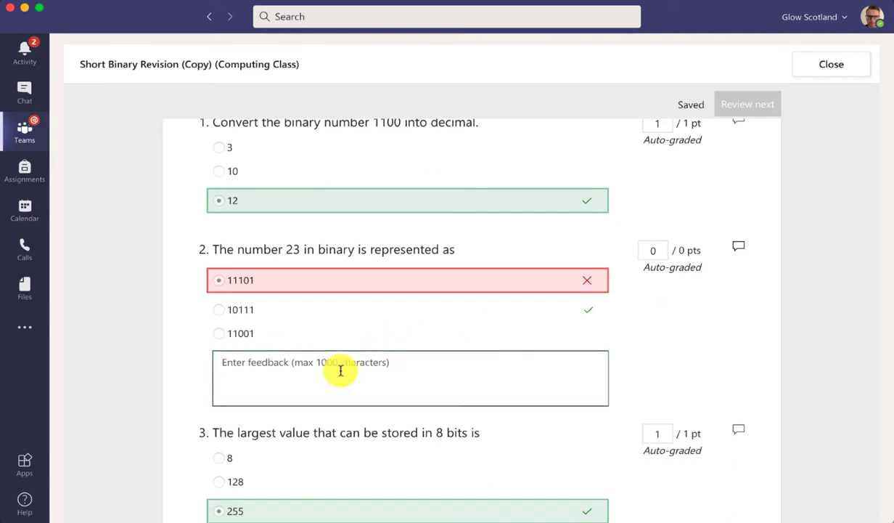
type("Tr")
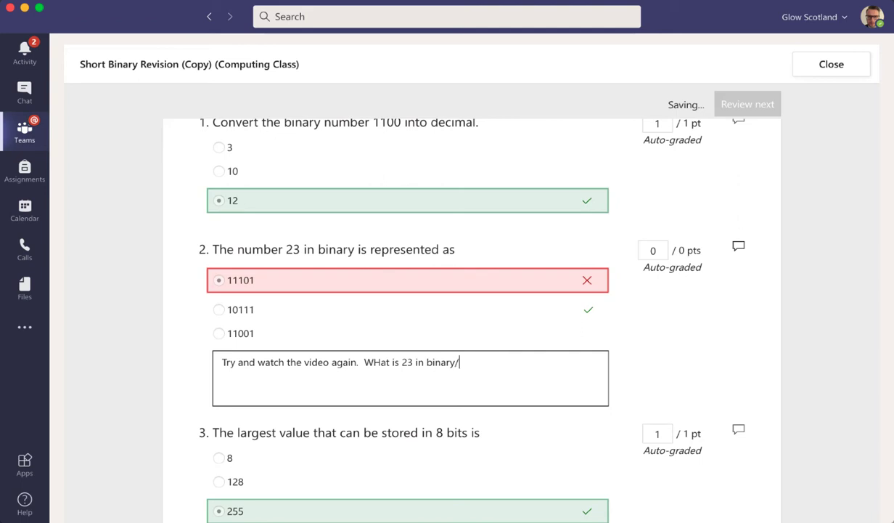
key("BackSpace")
type("?")
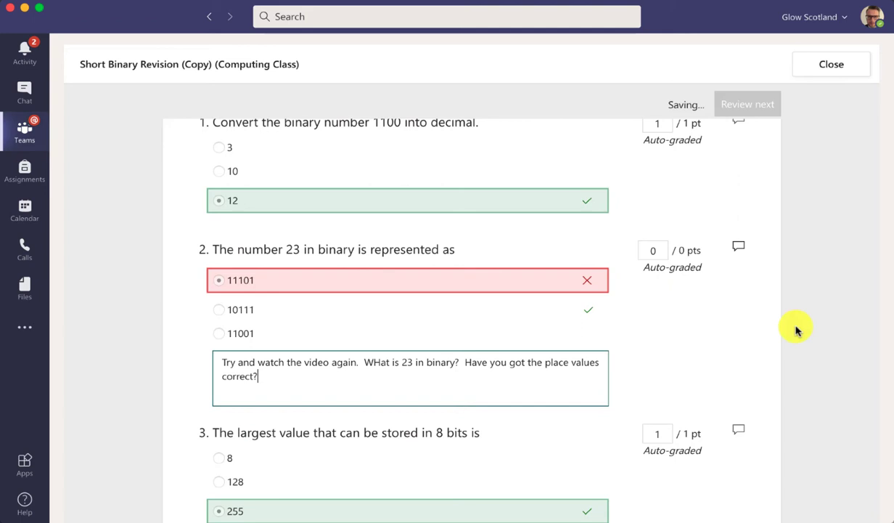
Award question 4 1 point with feedback "Look at the binary number 01111111 again. What is this in decimal?" and close the response
scroll(808, 356, "down", 5)
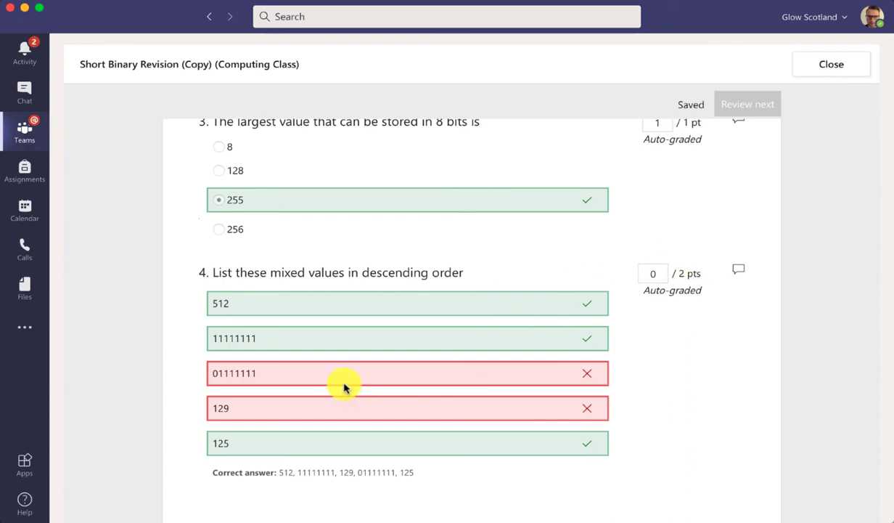
left_click(641, 273)
type("1")
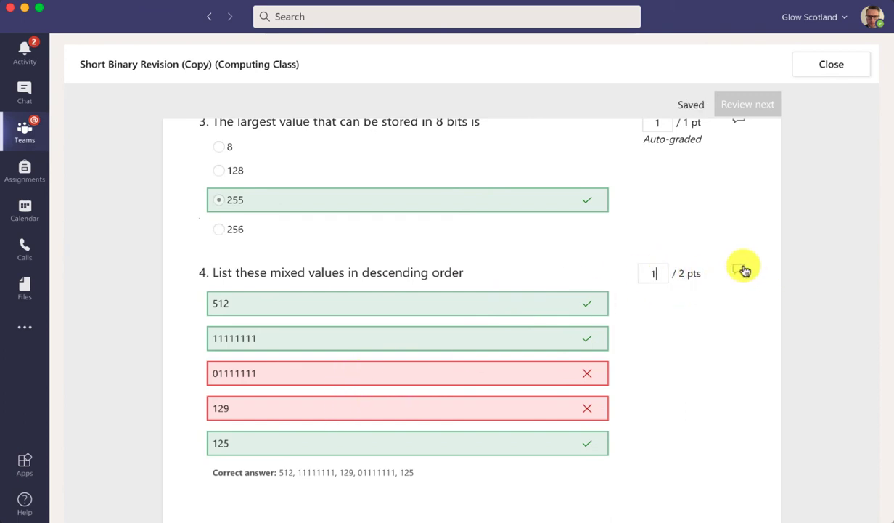
left_click(740, 270)
type("Look at the binary number 01111111 again.  What is this in decimal?")
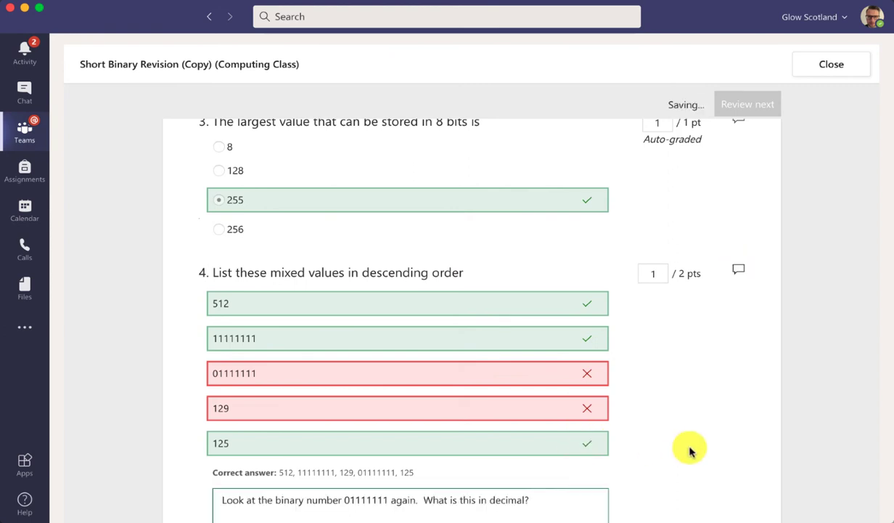
scroll(689, 450, "down", 1)
scroll(690, 451, "up", 5)
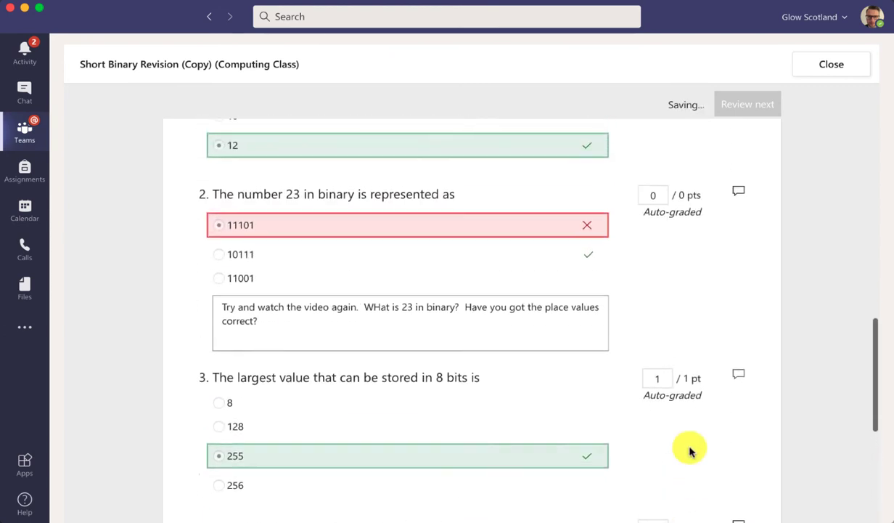
left_click(832, 65)
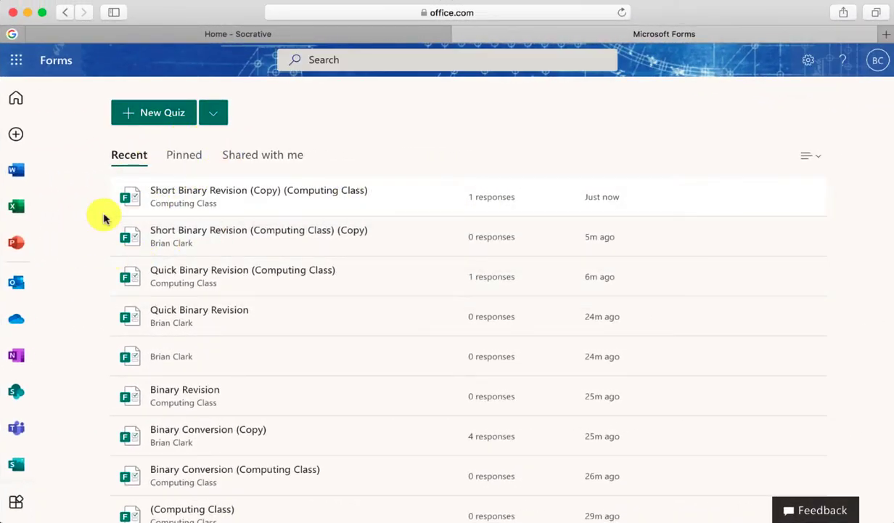
In Microsoft Forms, open the Short Binary Revision (Copy) (Computing Class) quiz and examine its responses summary
left_click(199, 192)
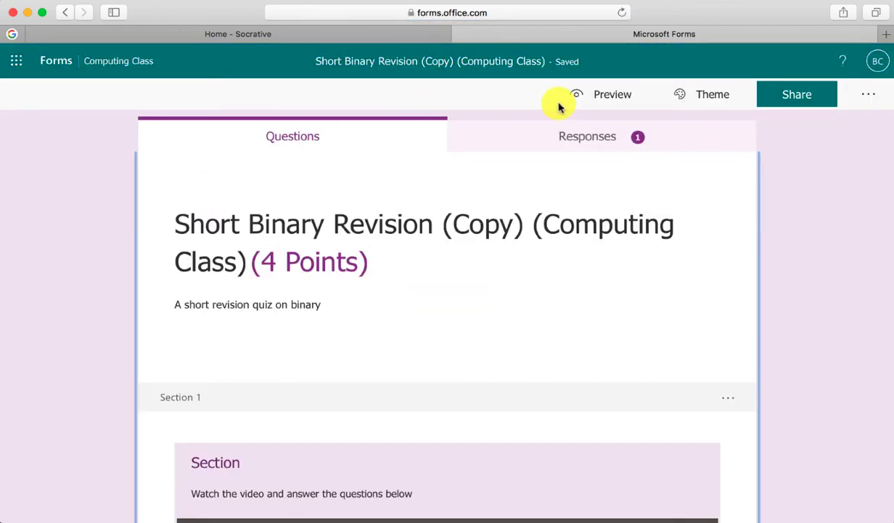
left_click(582, 138)
scroll(582, 334, "down", 3)
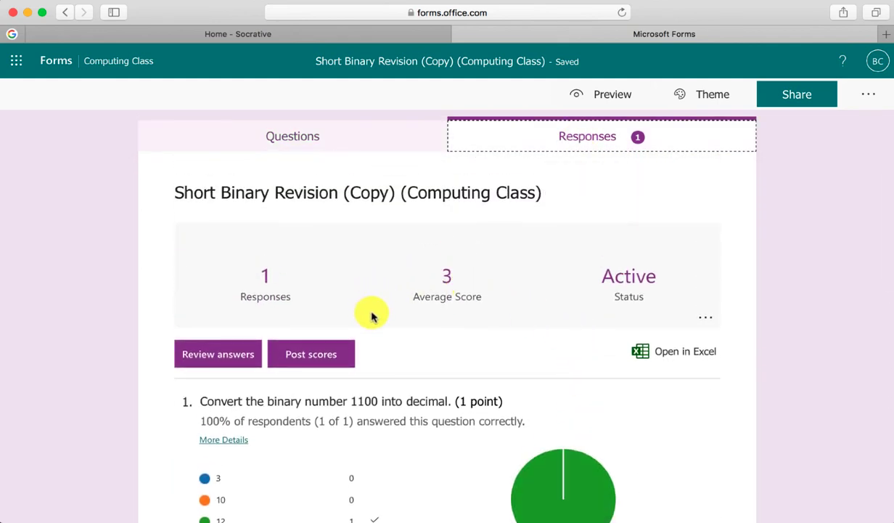
scroll(443, 354, "down", 2)
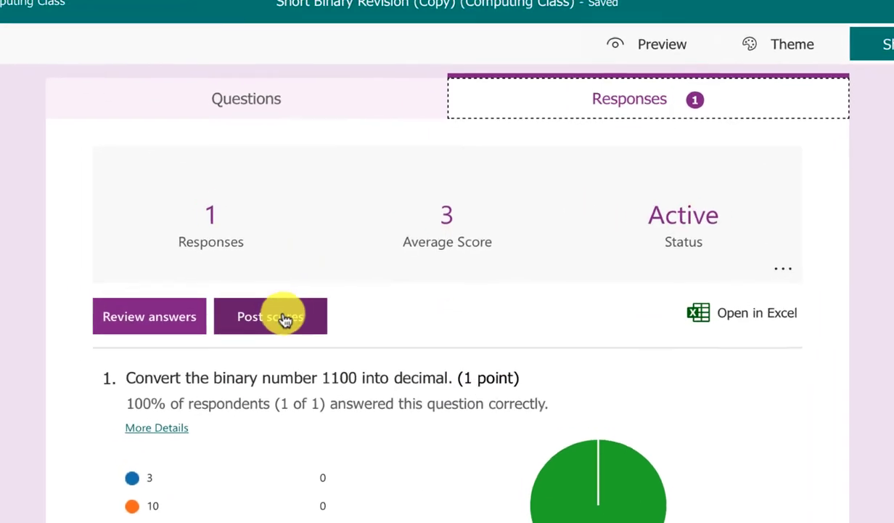
Select all listed students and post their quiz scores
left_click(274, 323)
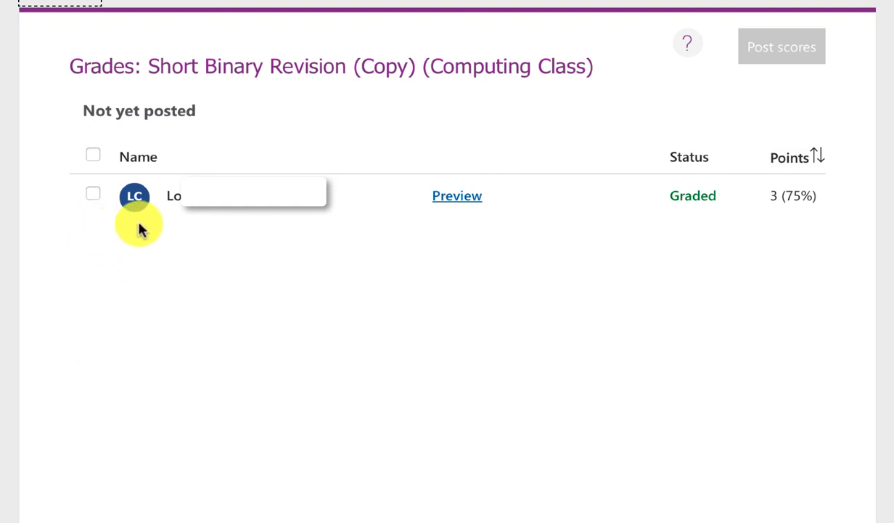
left_click(94, 157)
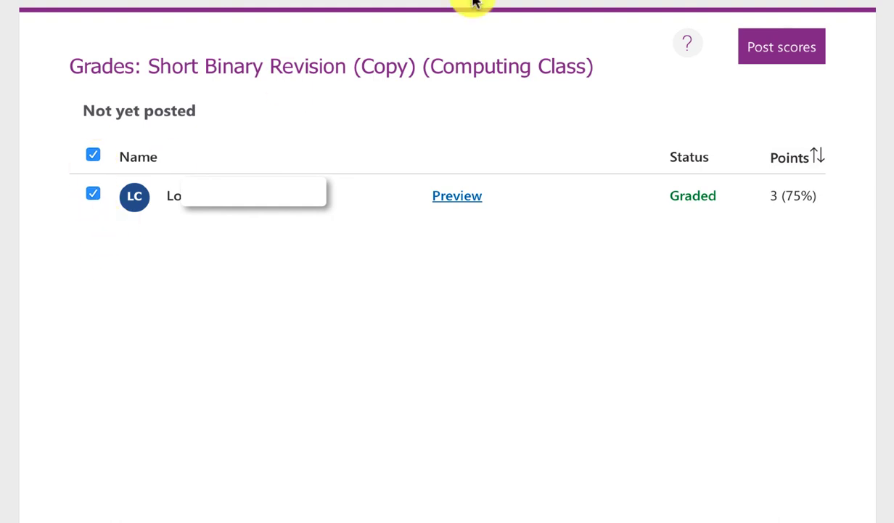
left_click(797, 50)
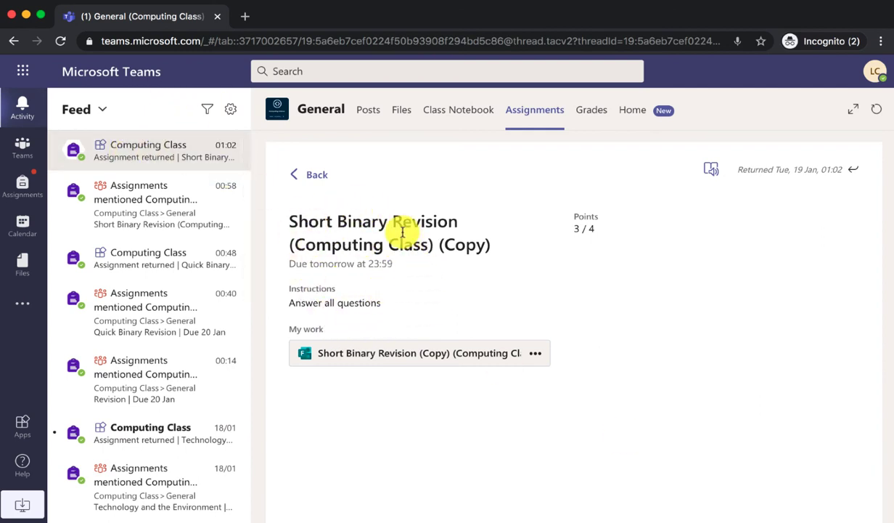
In the student's Teams, open the returned quiz from the assignment and examine the points and teacher feedback for each question
left_click(408, 355)
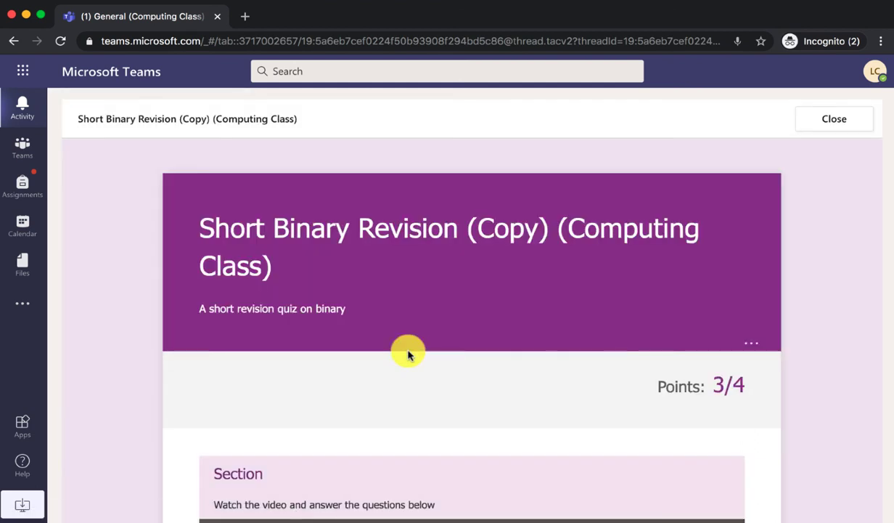
scroll(409, 355, "down", 2)
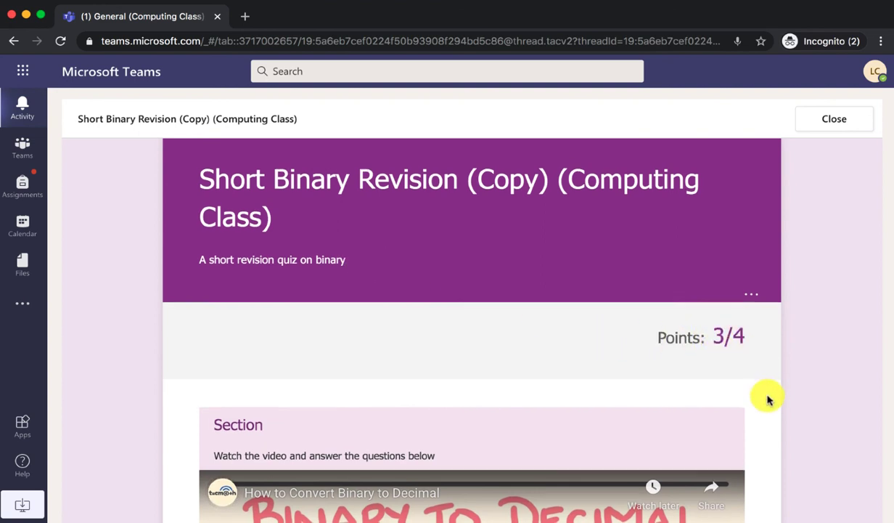
scroll(769, 400, "down", 6)
scroll(769, 399, "down", 7)
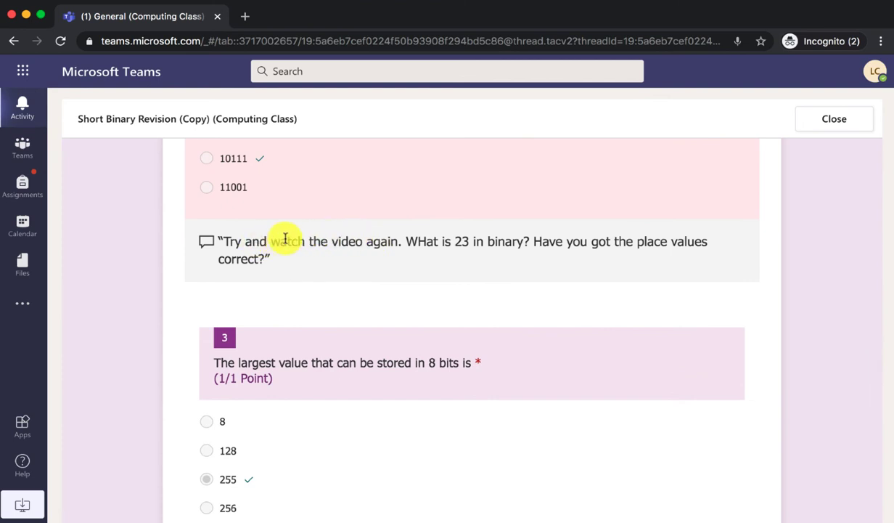
scroll(294, 274, "down", 7)
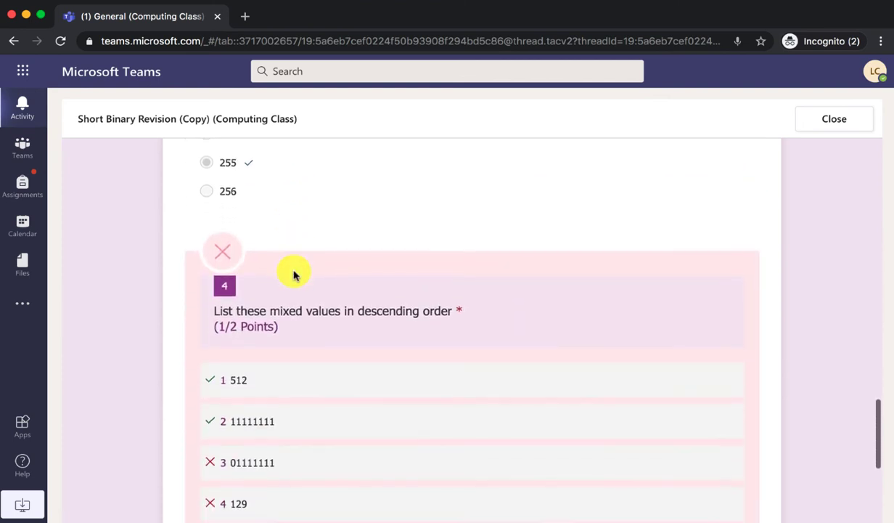